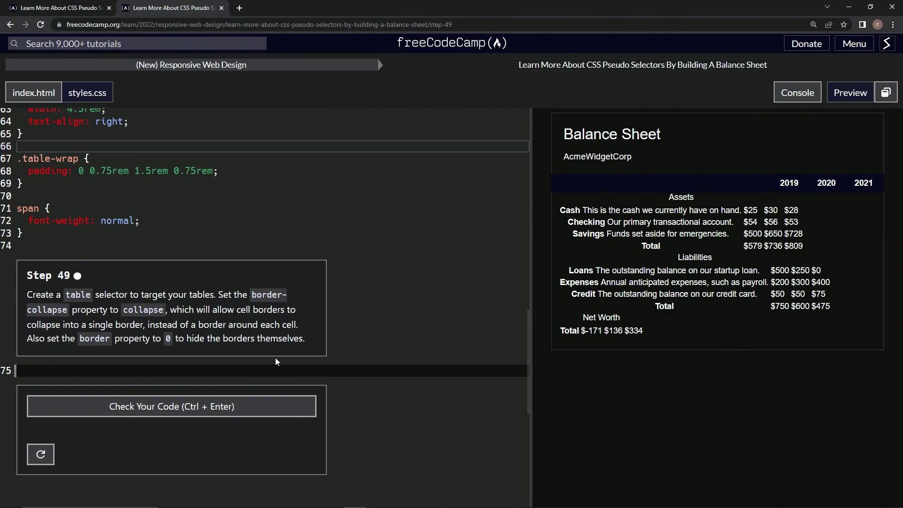
Step: Write a table rule on line 75 with border-collapse: collapse and border: 0
click(268, 373)
text(t)
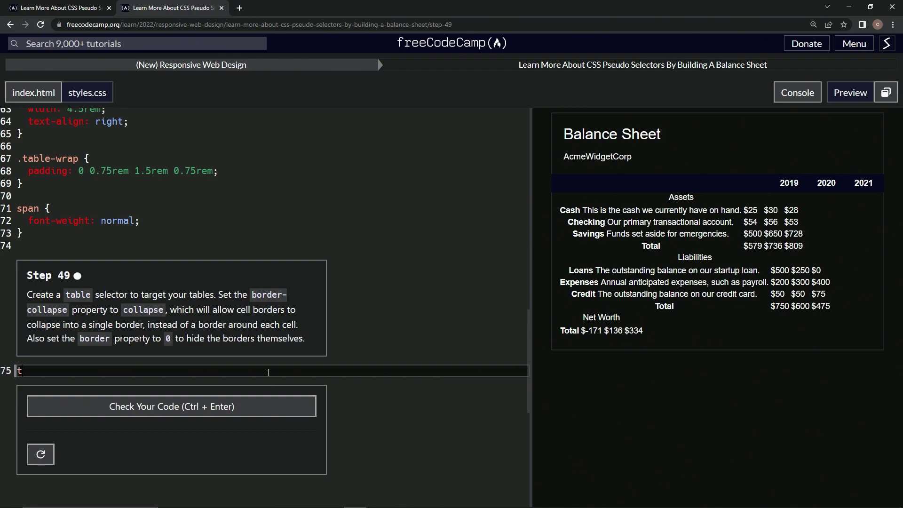
text(able)
text( {)
key(Return)
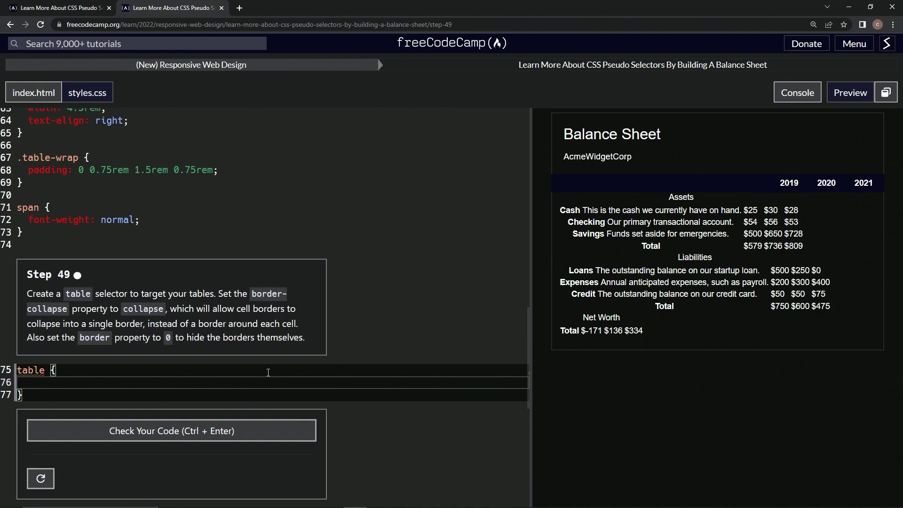
text(border-c)
text(ollapse:)
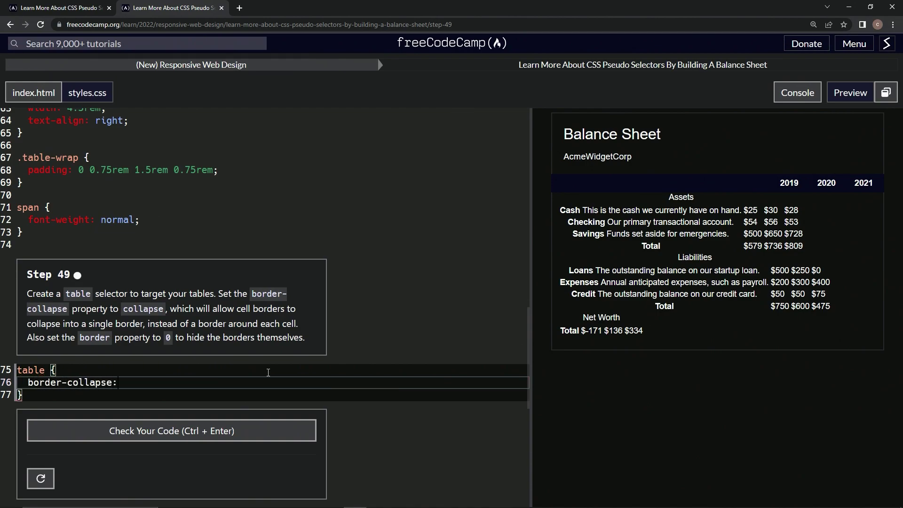
text( c)
text(ollapse;)
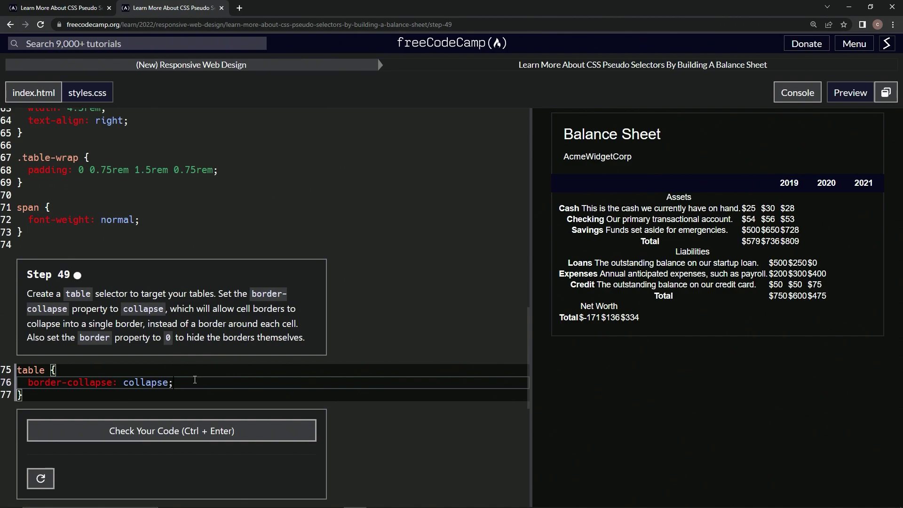
key(Return)
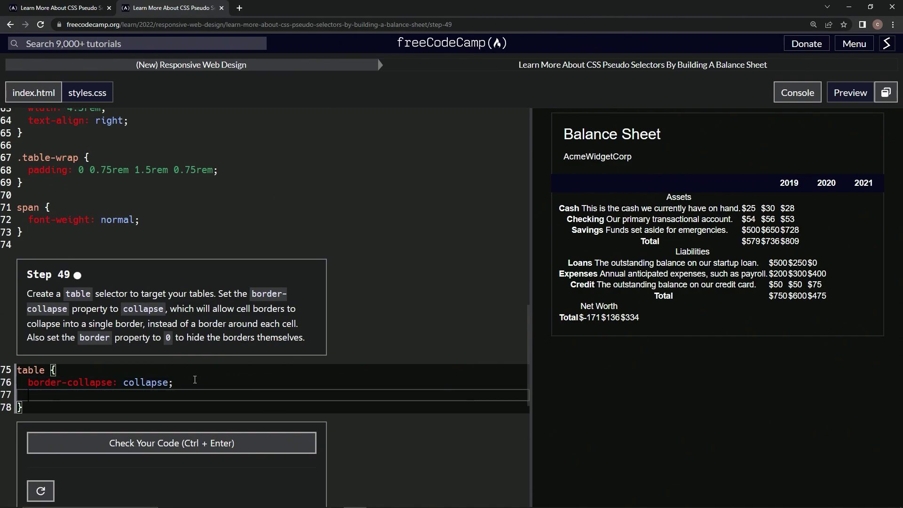
text(border:)
text( 0;)
Step: Run the Step 49 tests, then submit the passing code to load Step 50
click(190, 445)
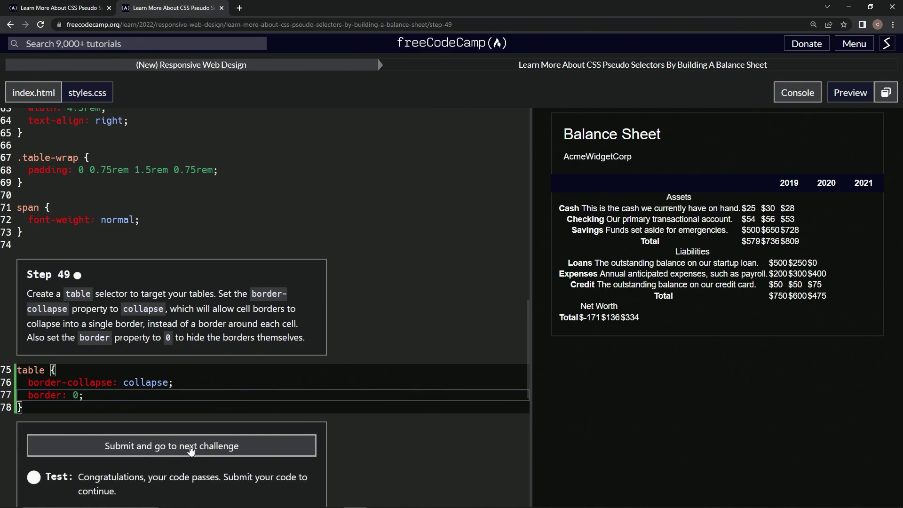
click(190, 450)
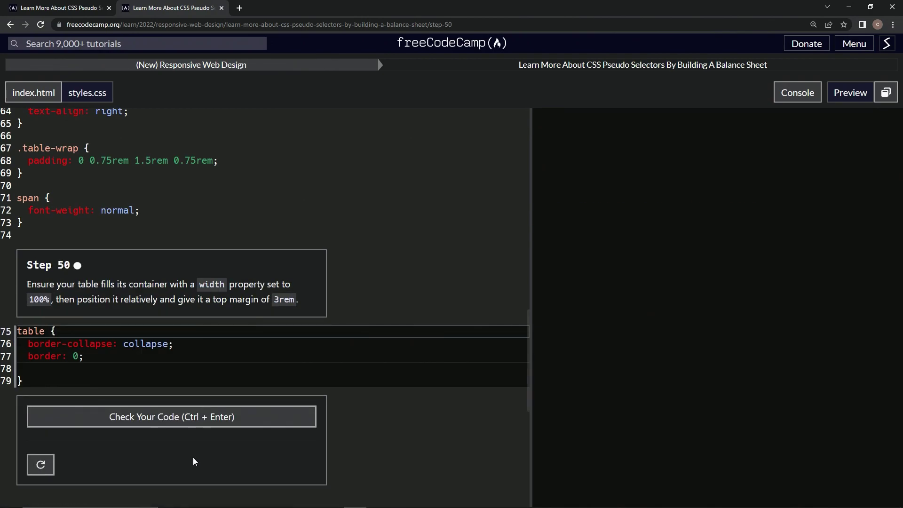